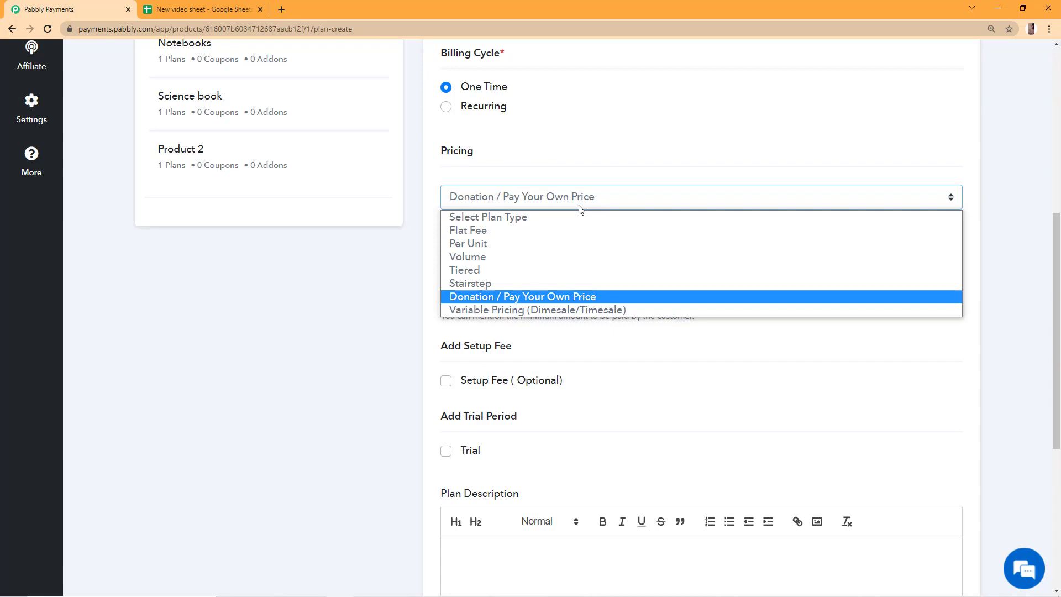
Select Donation / Pay Your Own Price pricing and start typing the minimum price.
left_click(576, 297)
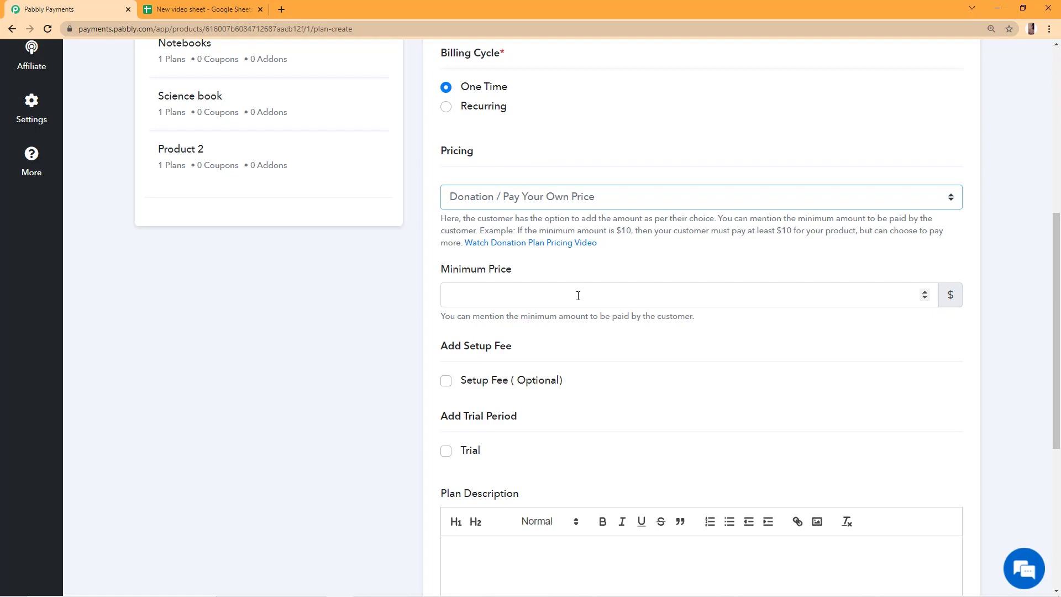
left_click(578, 296)
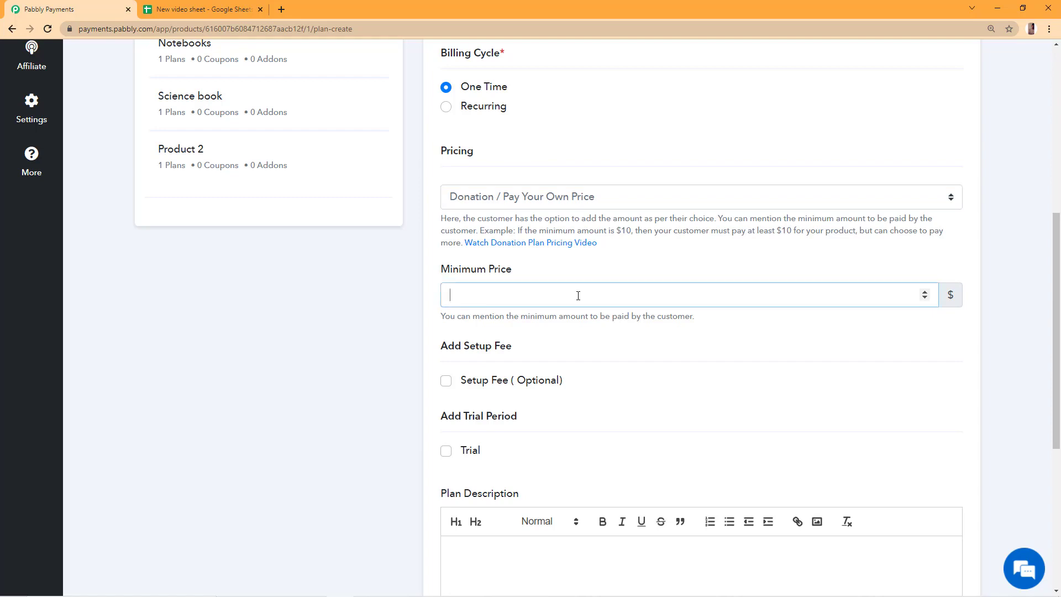
type("1")
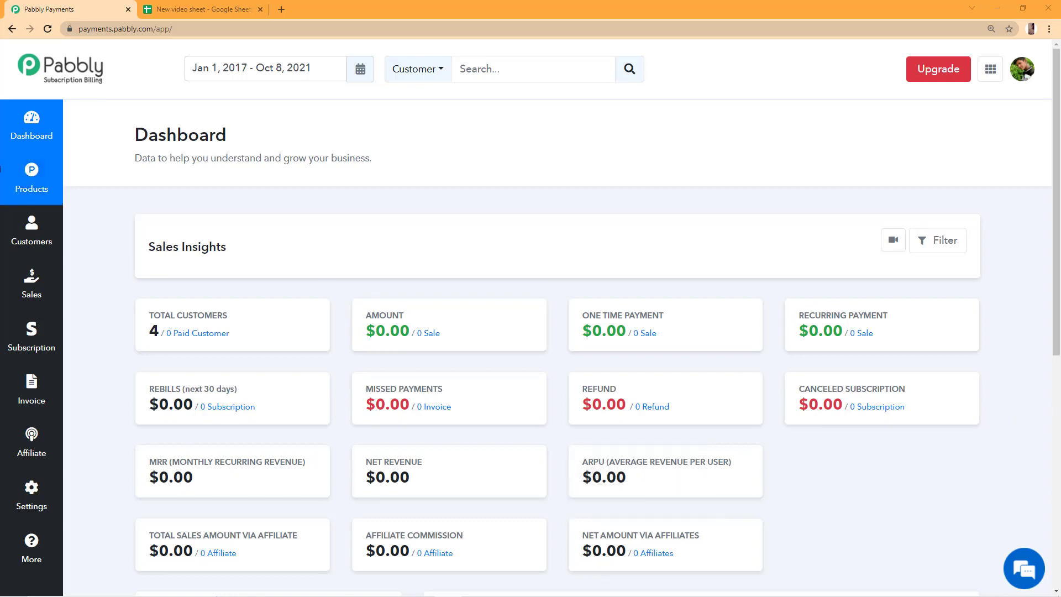
Add a product named 'Charity Made Bag' from the Products page.
left_click(31, 178)
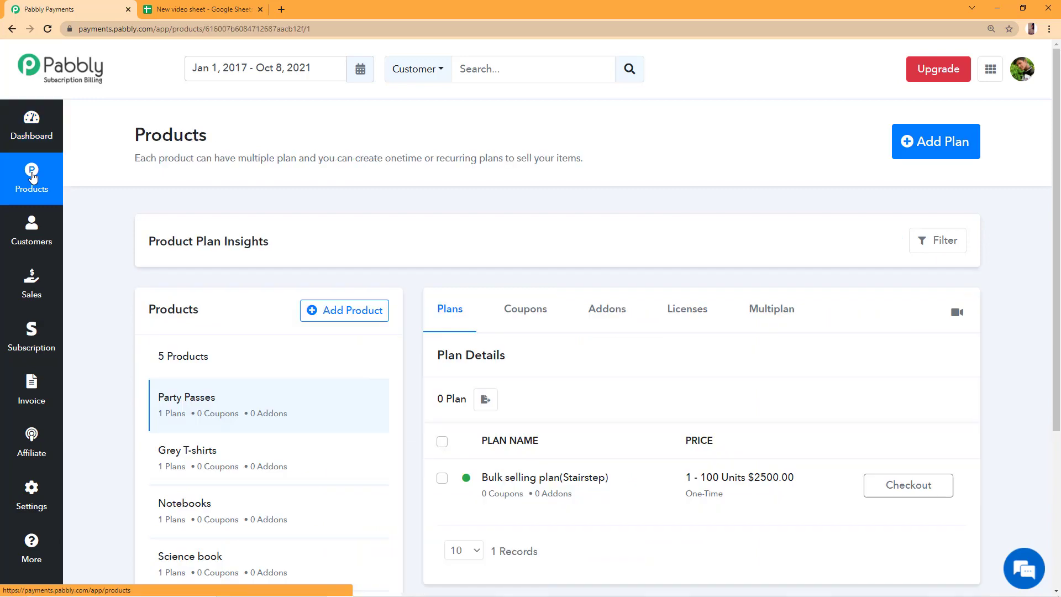
left_click(320, 312)
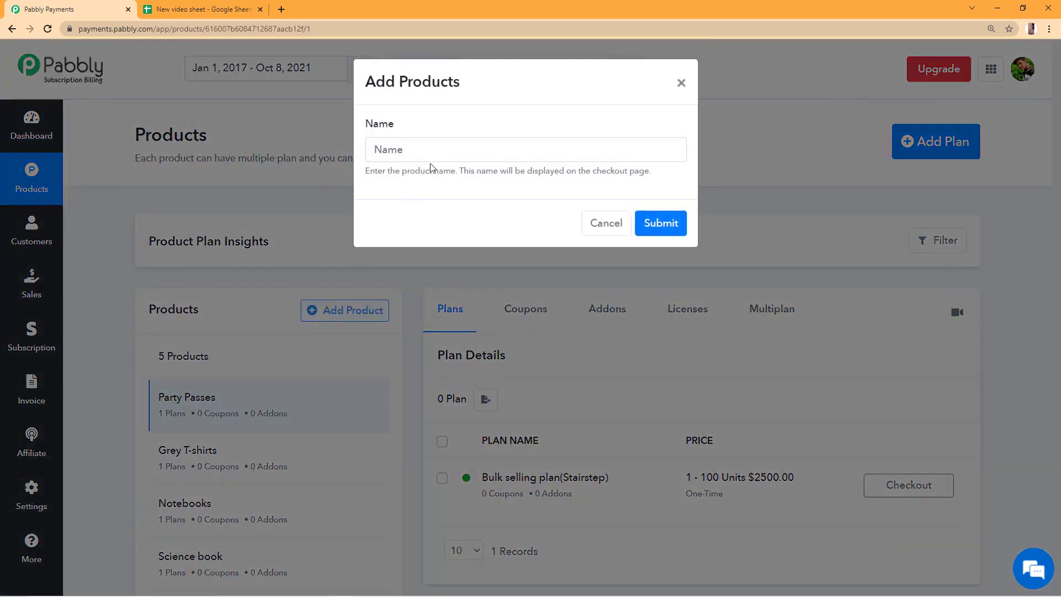
left_click(433, 159)
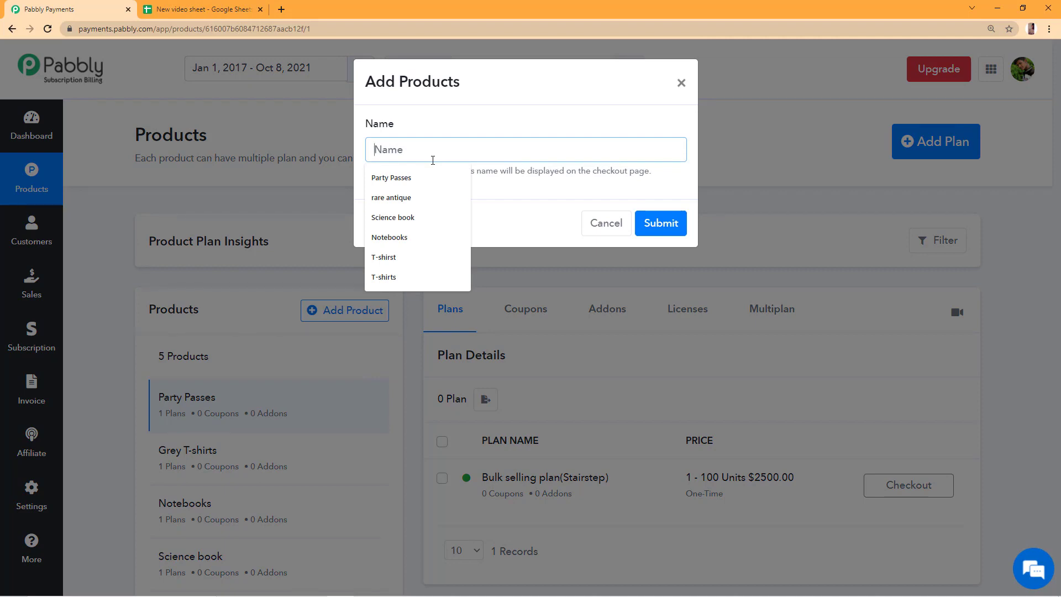
type("Charity Made Bag")
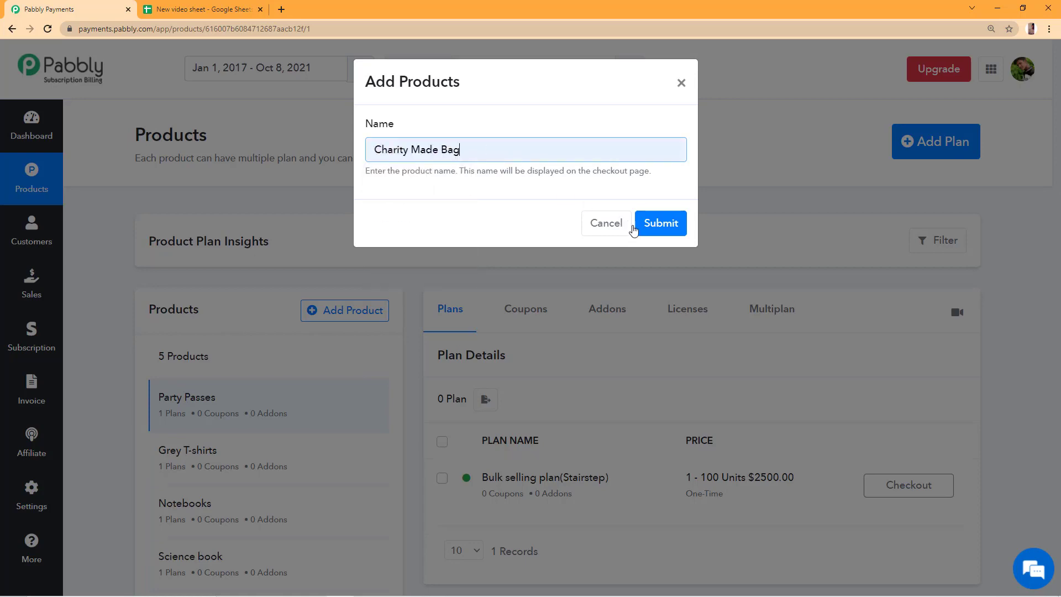
left_click(645, 227)
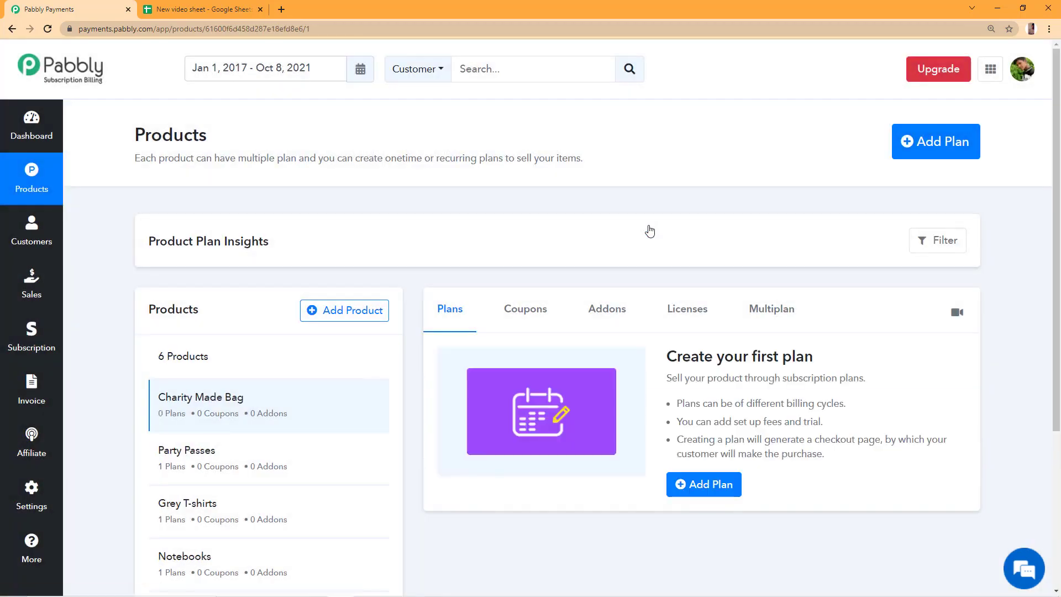
Start a new plan for Charity Made Bag named 'donation plan'.
left_click(928, 144)
scroll(563, 254, "down", 2)
left_click(579, 207)
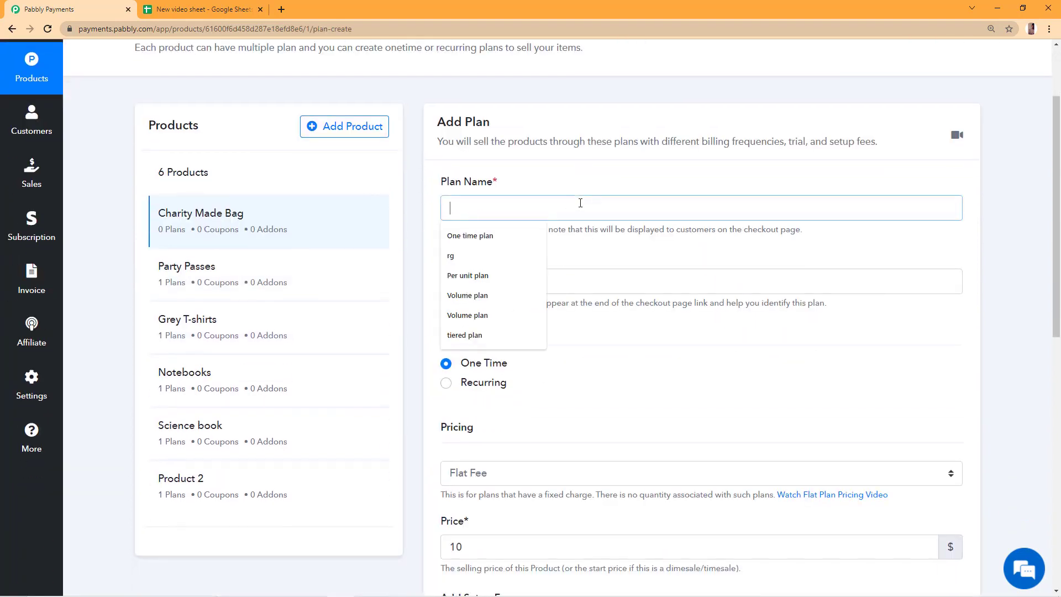
type("donato")
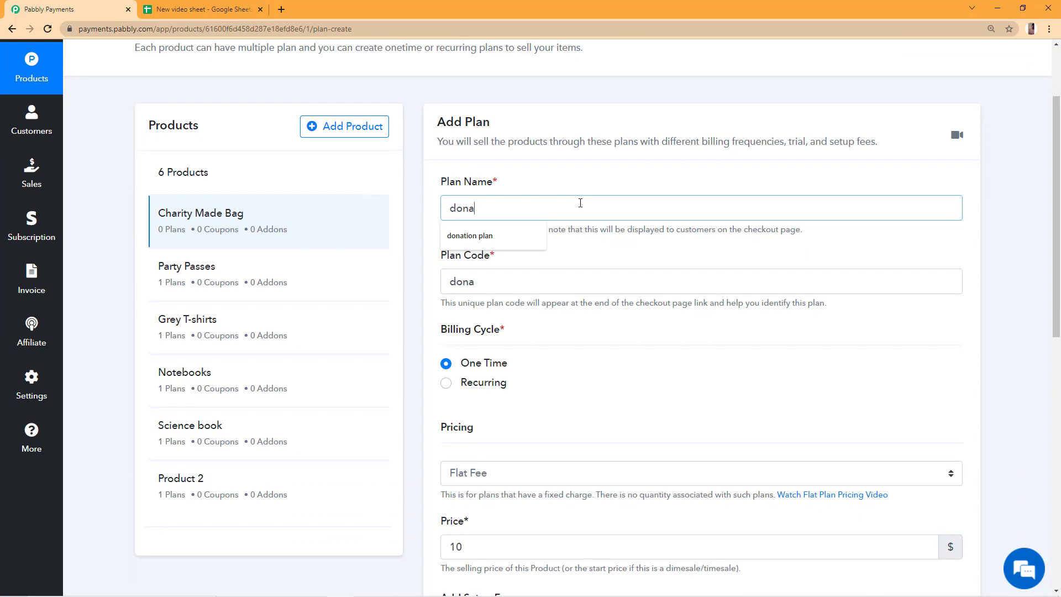
key("Down")
key("Down")
key("Return")
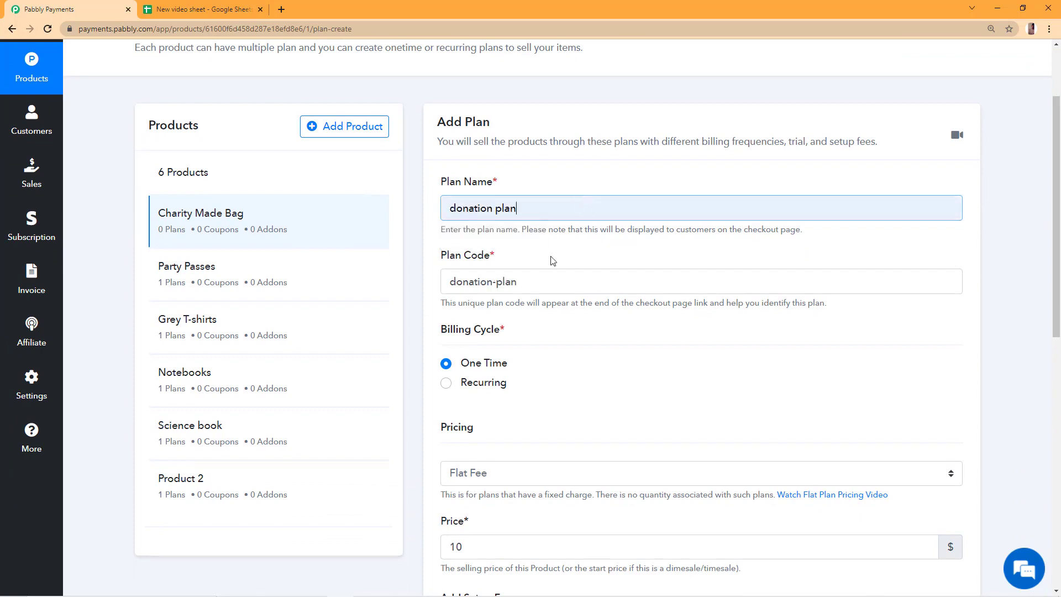
Set the plan code to 'donation-plan' and make billing One Time.
left_click(522, 275)
type("df")
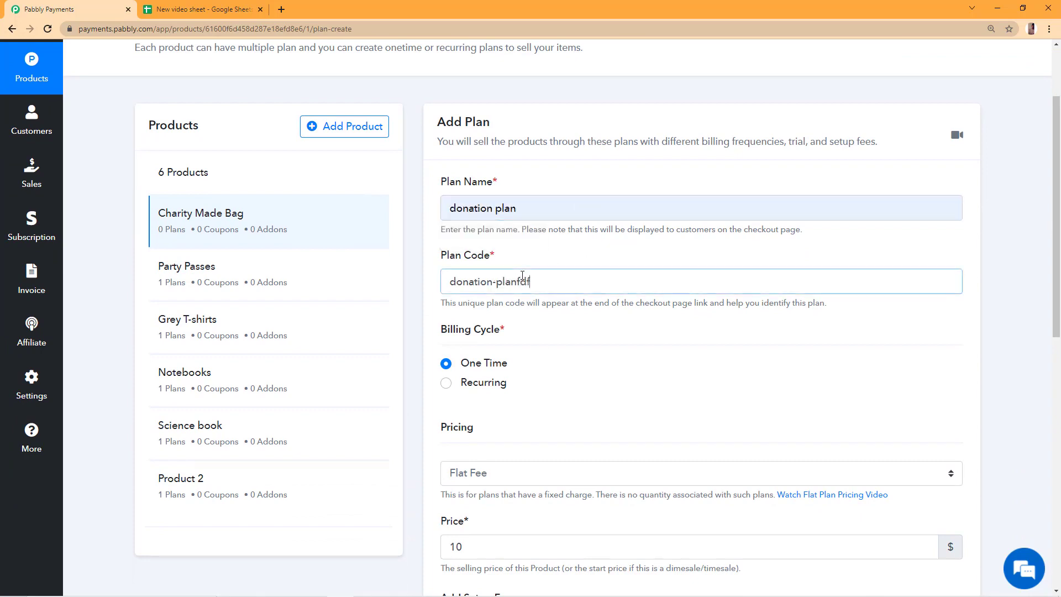
key("BackSpace")
key("BackSpace")
key("BackSpace")
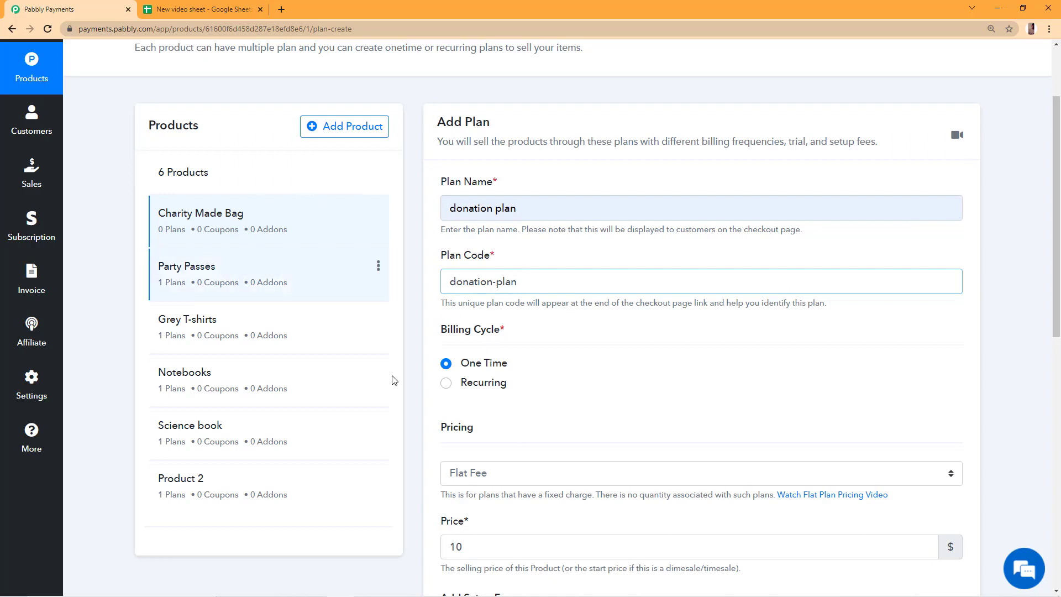
scroll(445, 387, "down", 1)
left_click(446, 327)
left_click(657, 419)
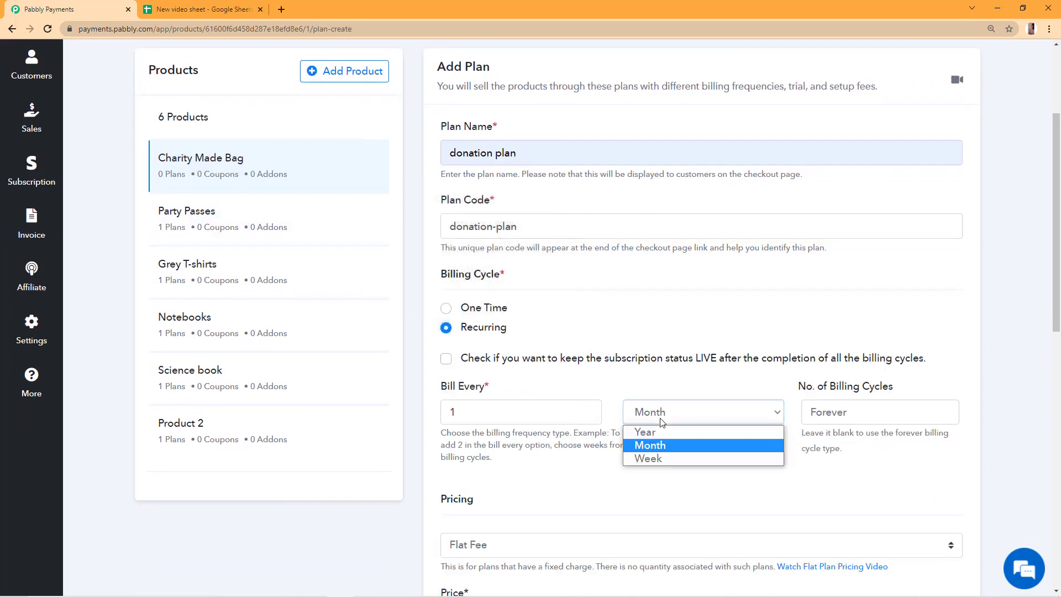
left_click(447, 309)
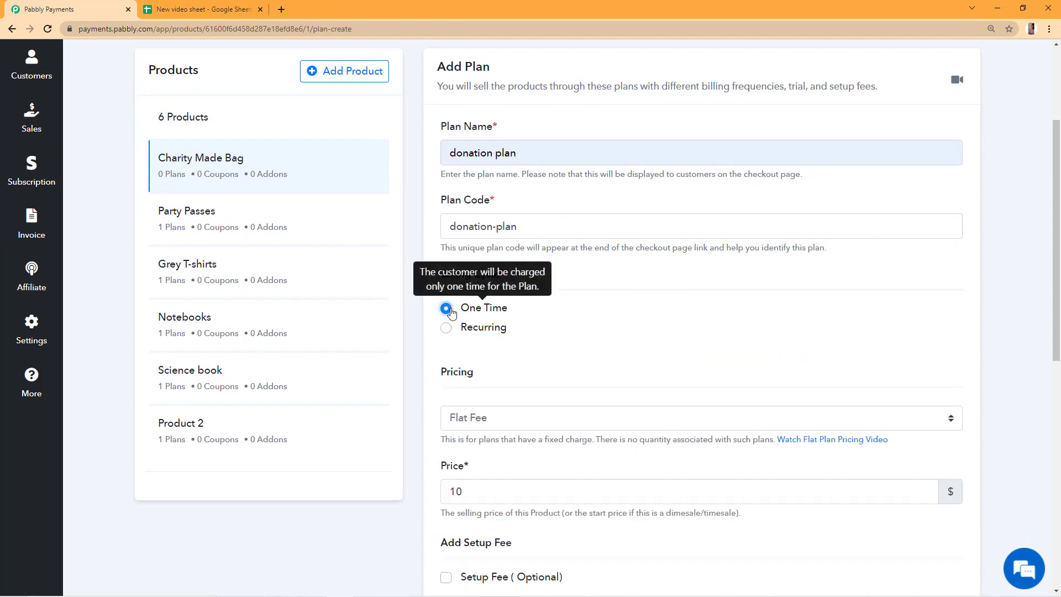
Choose Donation / Pay Your Own Price pricing with a minimum price of 10.
scroll(816, 263, "down", 2)
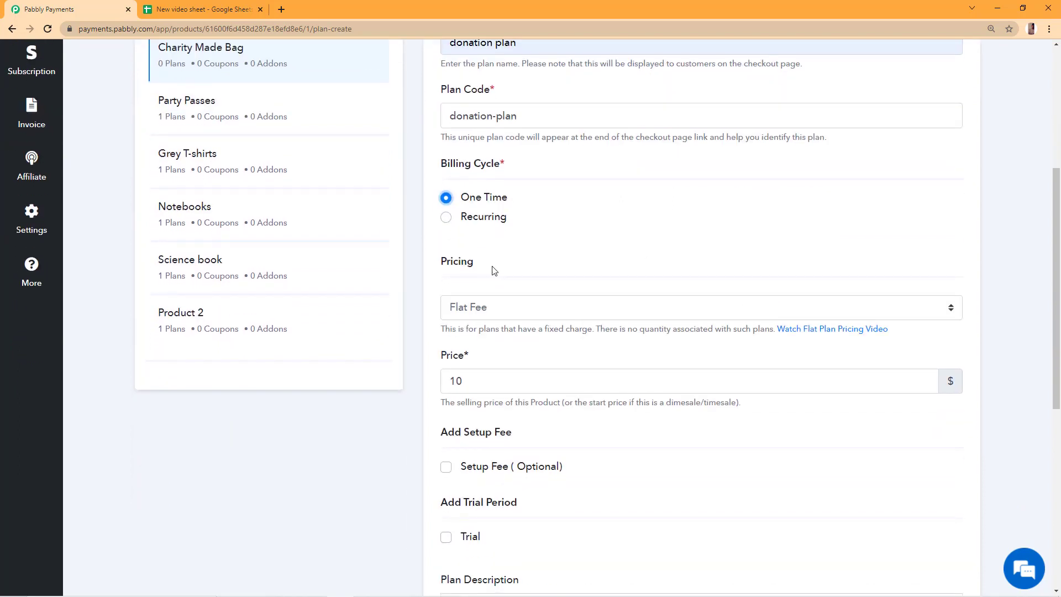
left_click(485, 309)
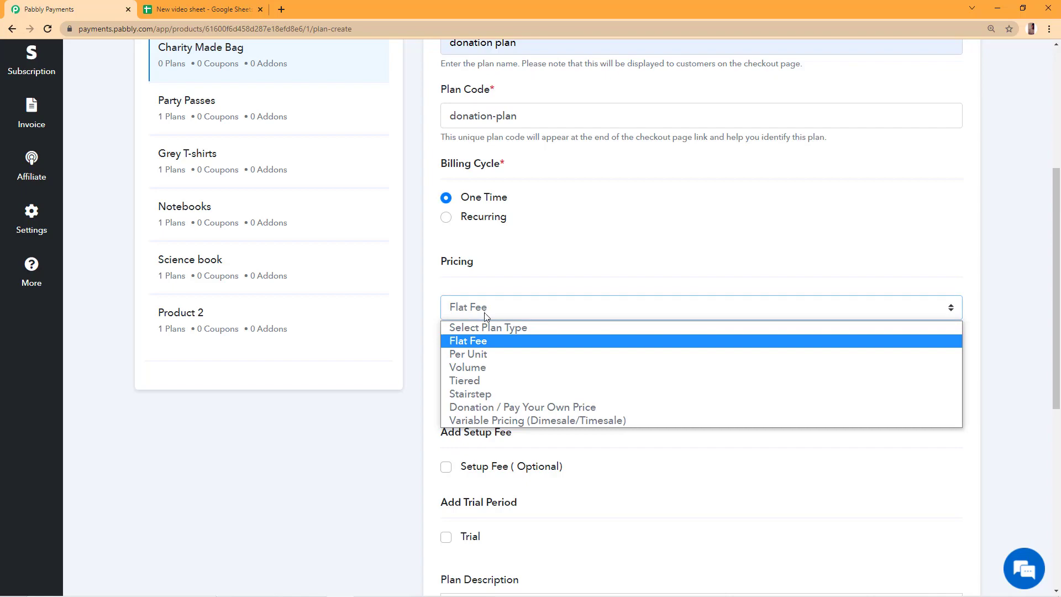
left_click(485, 407)
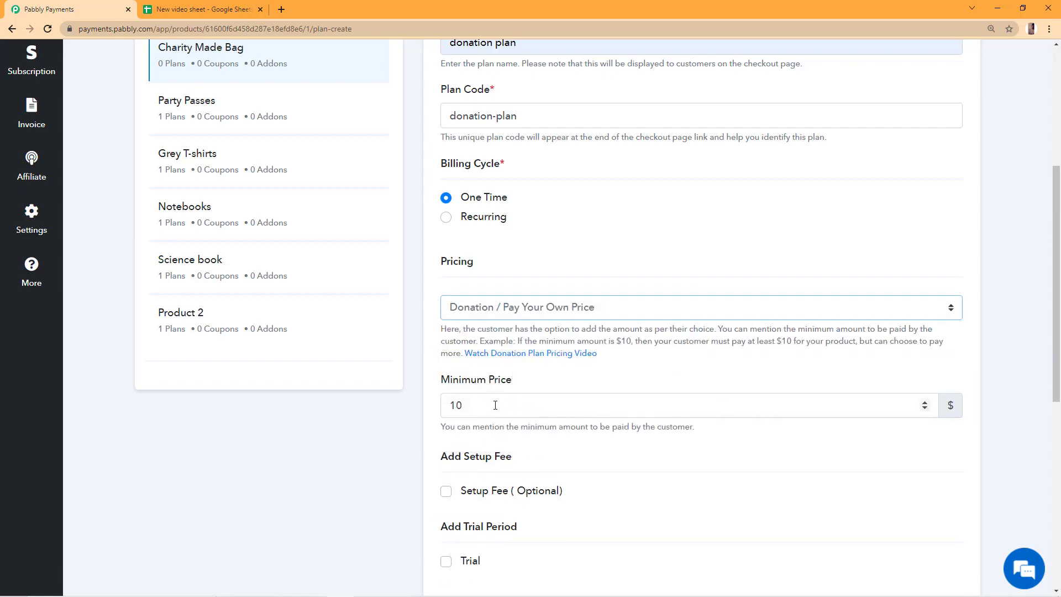
left_click(495, 405)
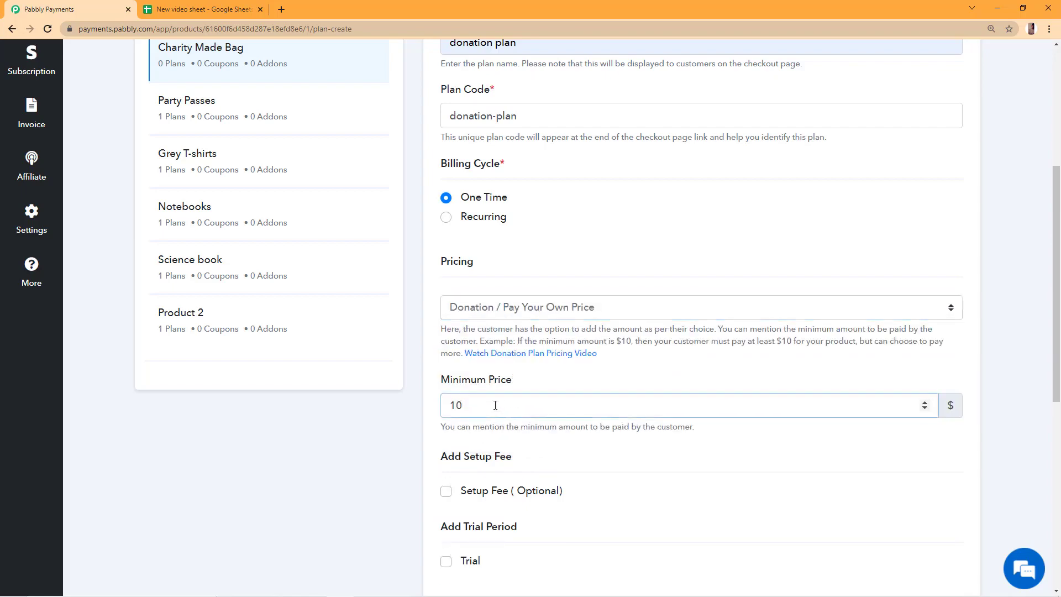
type(".02")
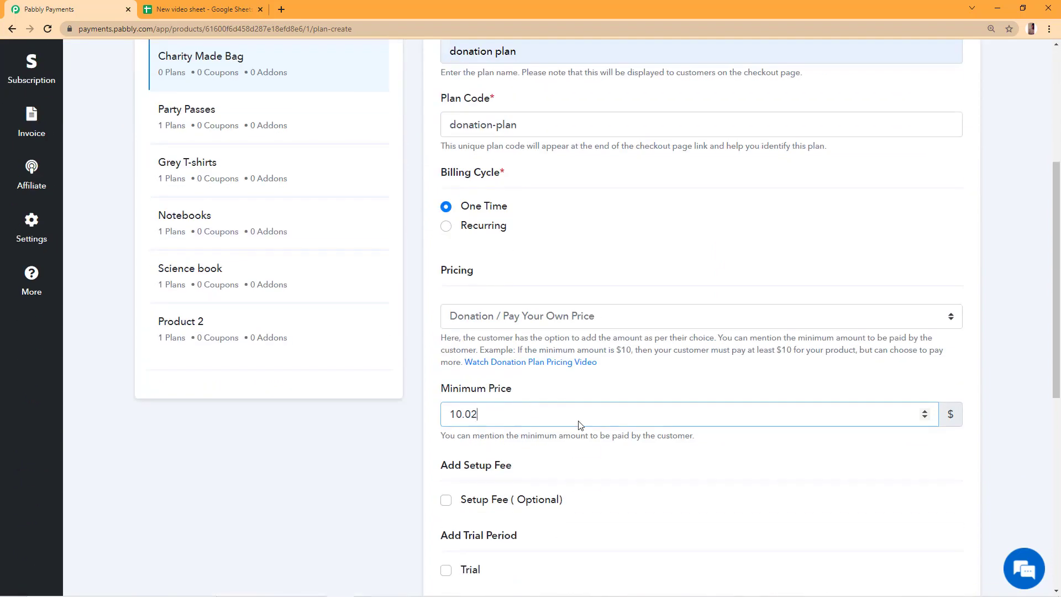
scroll(580, 424, "down", 1)
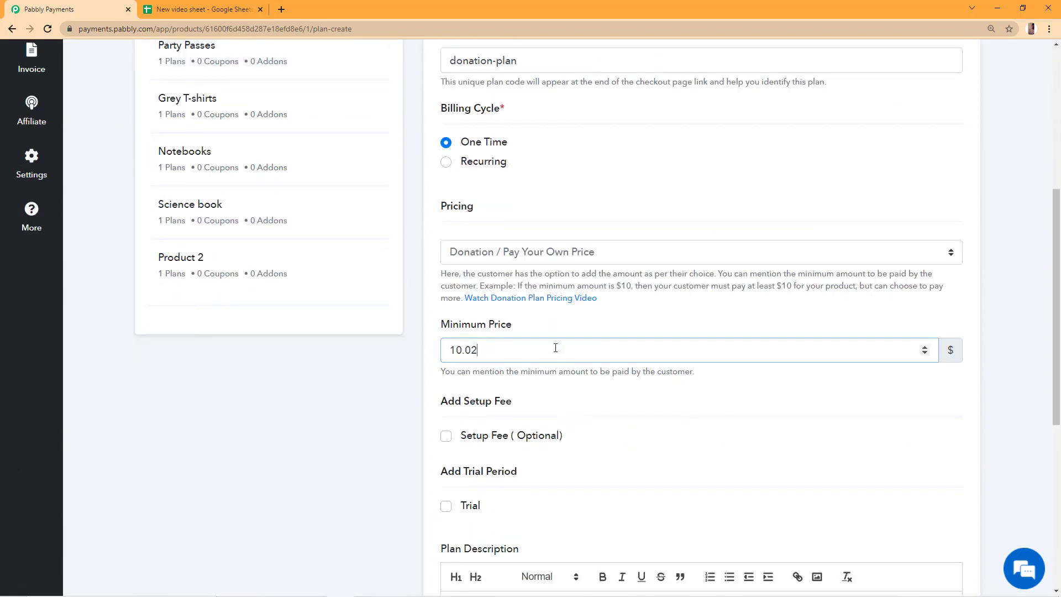
key("BackSpace")
key("BackSpace")
key("BackSpace")
key("BackSpace")
key("BackSpace")
type("10")
double_click(552, 372)
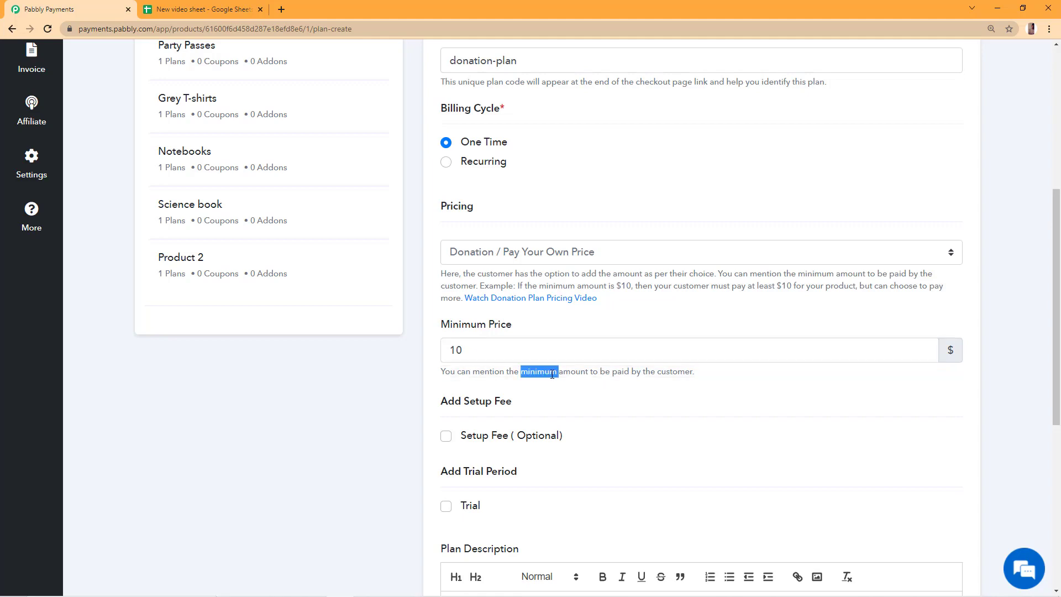
left_click(552, 374)
scroll(549, 370, "down", 3)
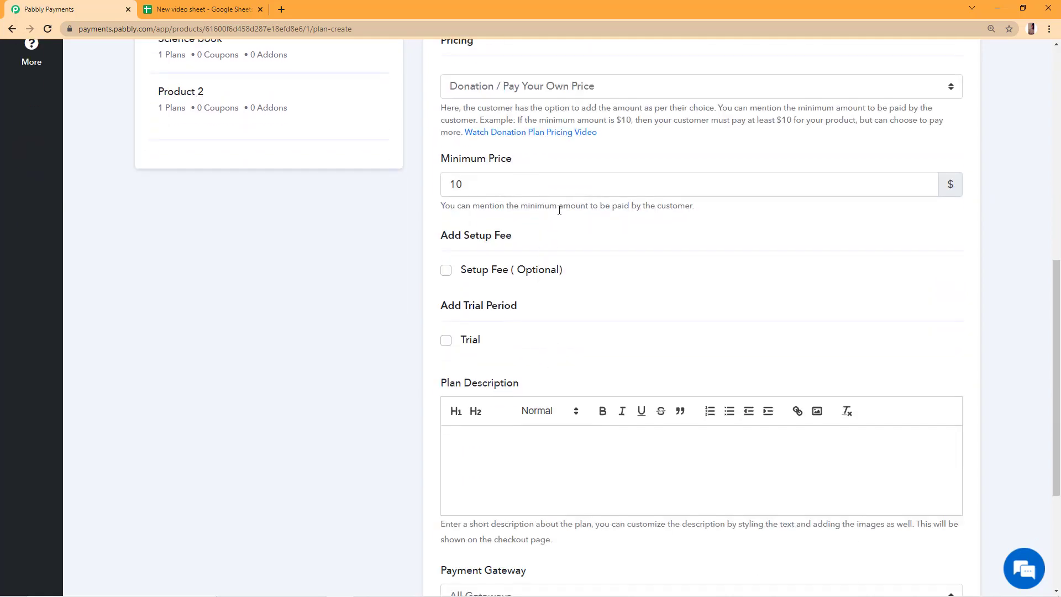
Leave Setup Fee and Trial off and enter the description 'These are charity made bags at $10. However, you can choose to pay more.'.
left_click(447, 271)
left_click(447, 271)
left_click(445, 339)
left_click(446, 340)
scroll(561, 457, "down", 1)
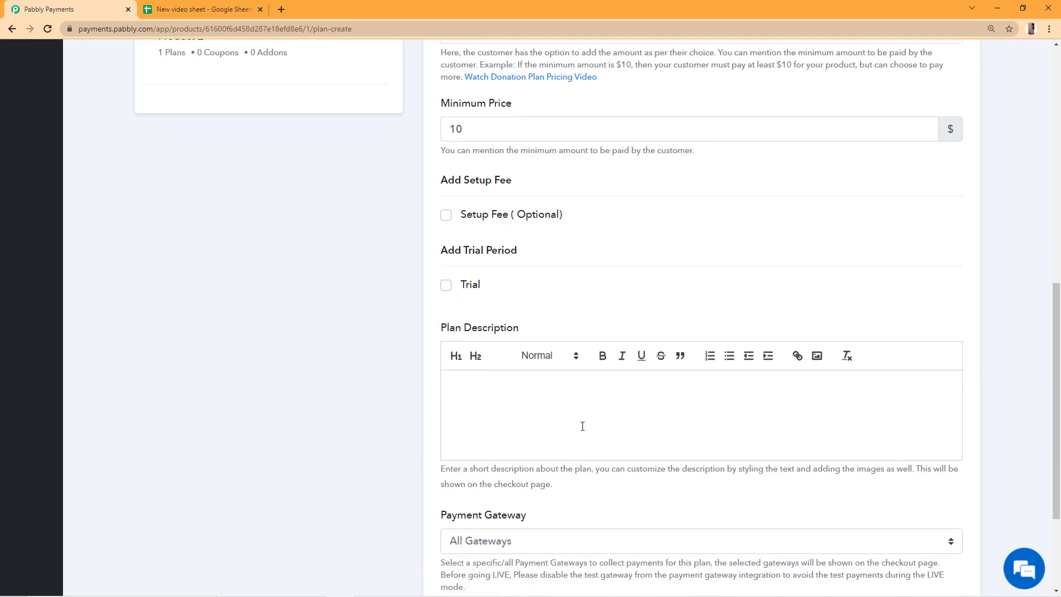
left_click(582, 425)
type("These are charity made bags at $10. However, you can choose to pay more.")
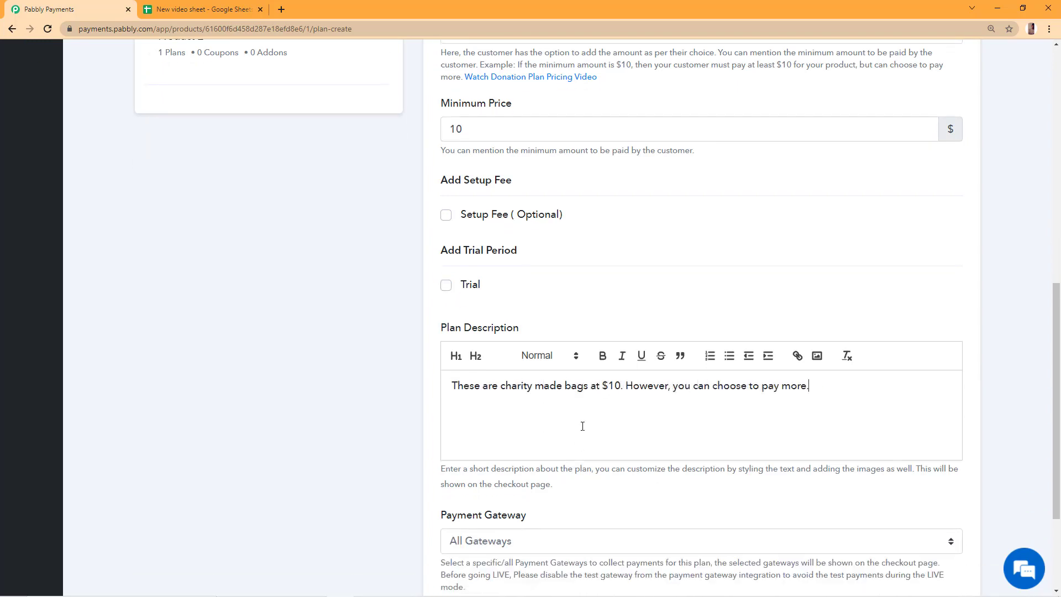
Keep All Gateways as the payment gateway and save the plan.
scroll(582, 426, "down", 2)
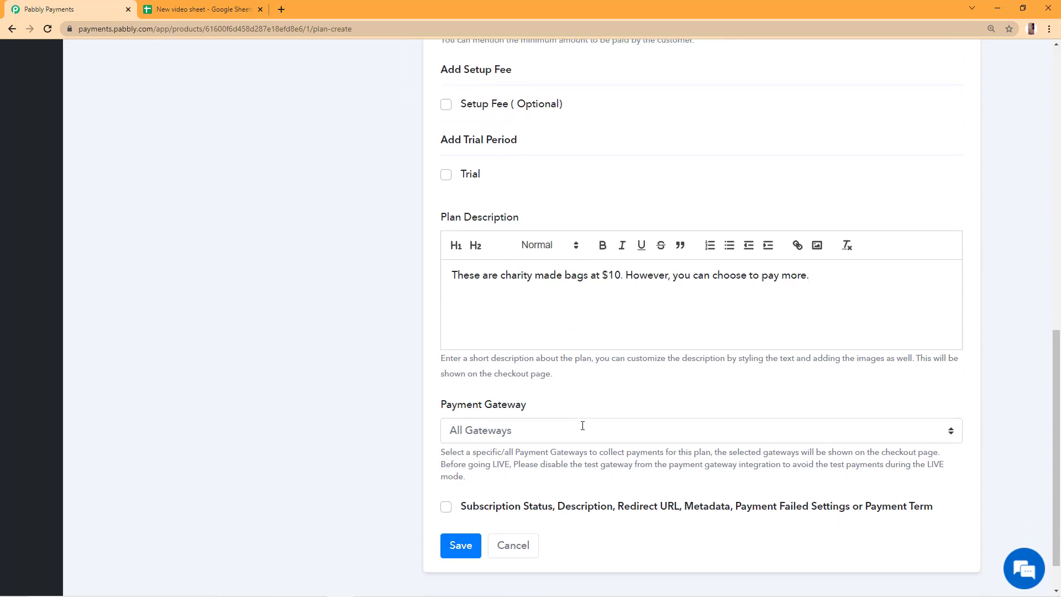
scroll(536, 346, "down", 1)
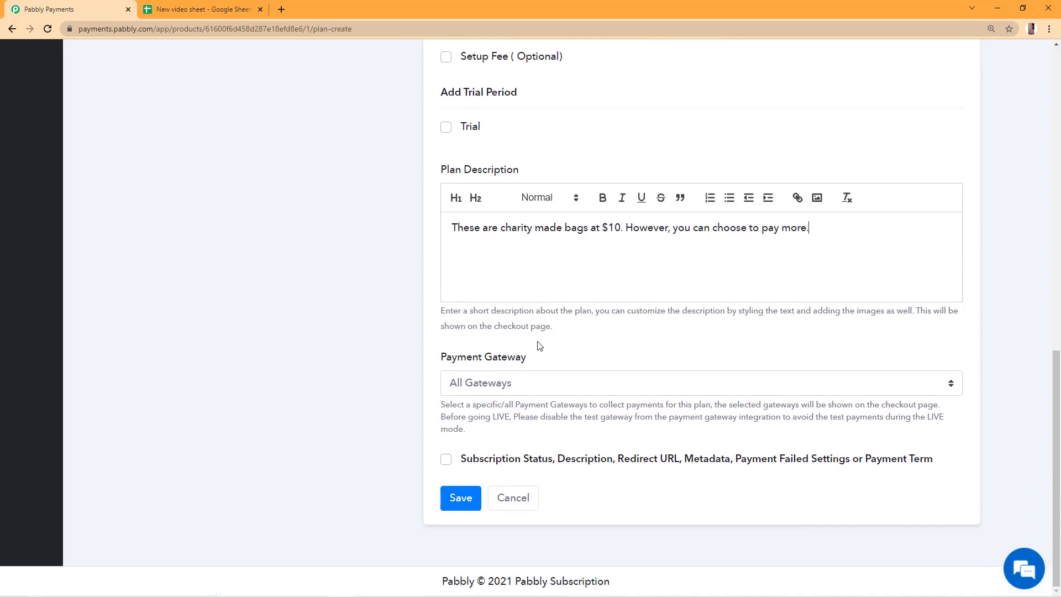
left_click(517, 380)
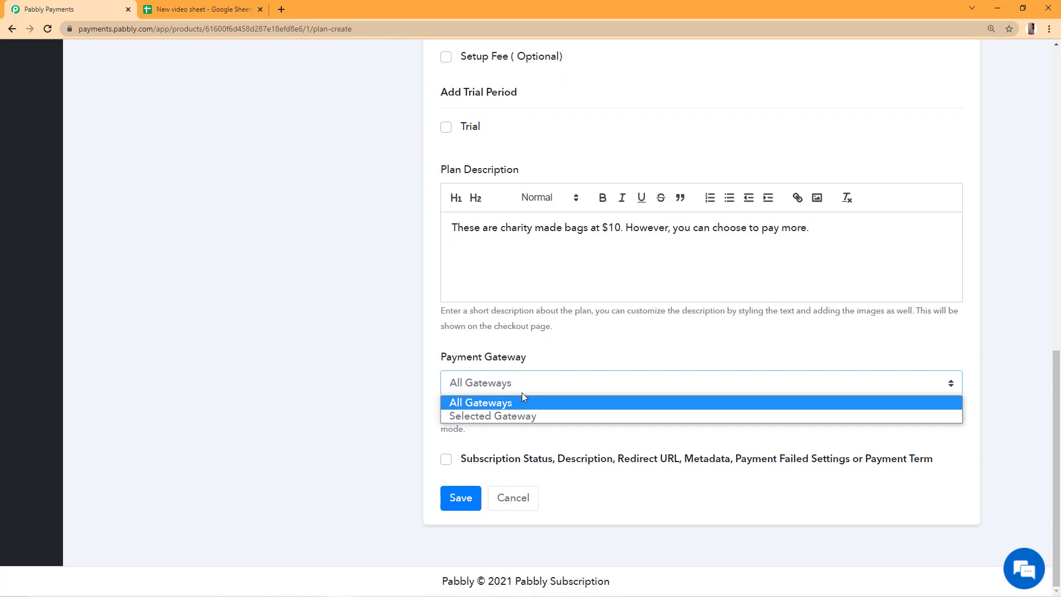
left_click(522, 407)
left_click(522, 393)
left_click(523, 402)
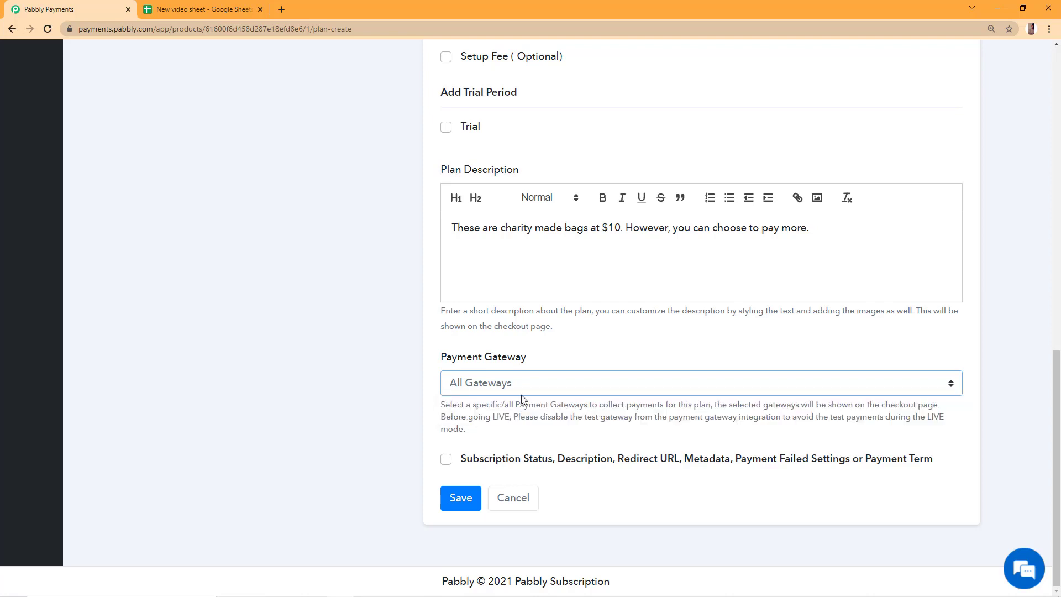
left_click(461, 500)
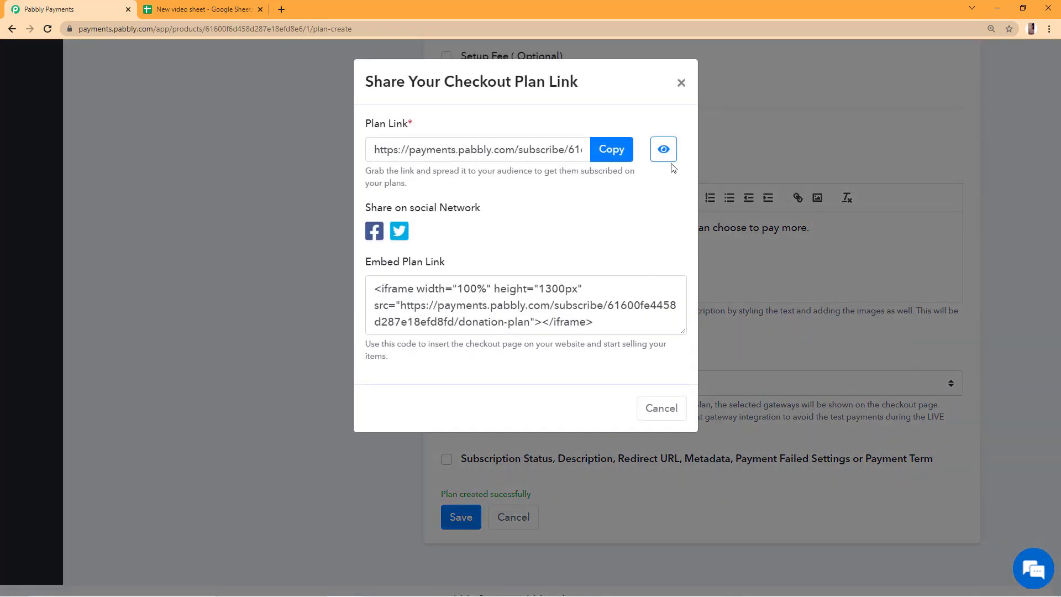
Preview the plan's checkout page and change the donation amount from 10 to 9.
left_click(668, 157)
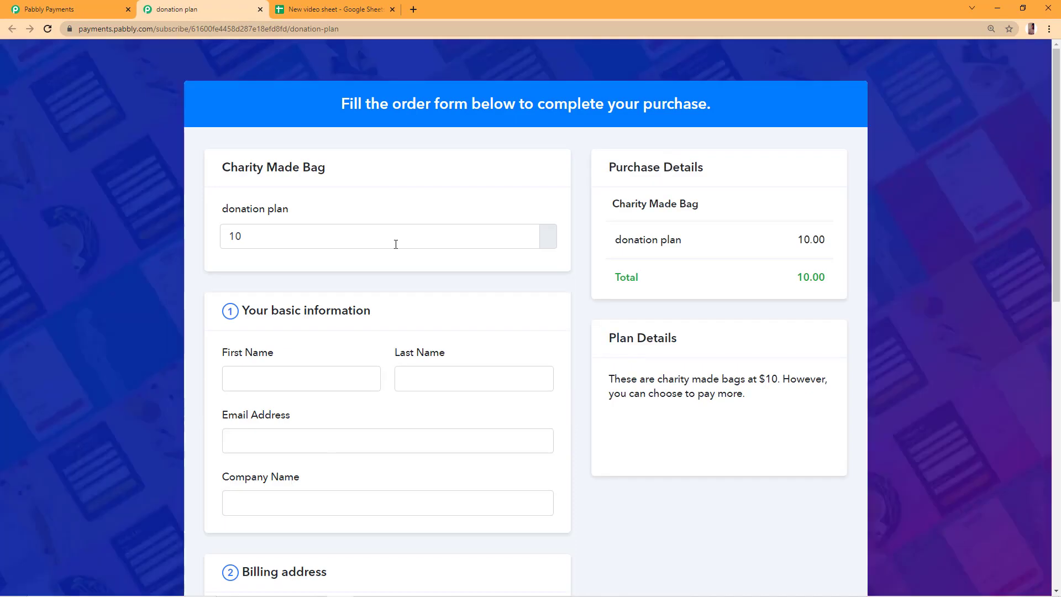
left_click_drag(742, 393, 649, 380)
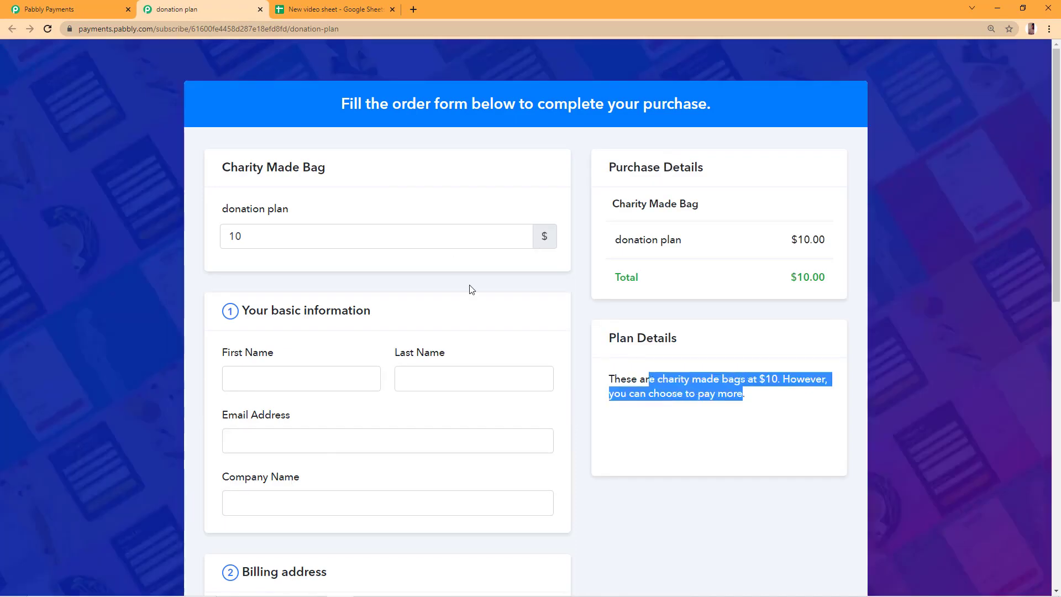
left_click(267, 209)
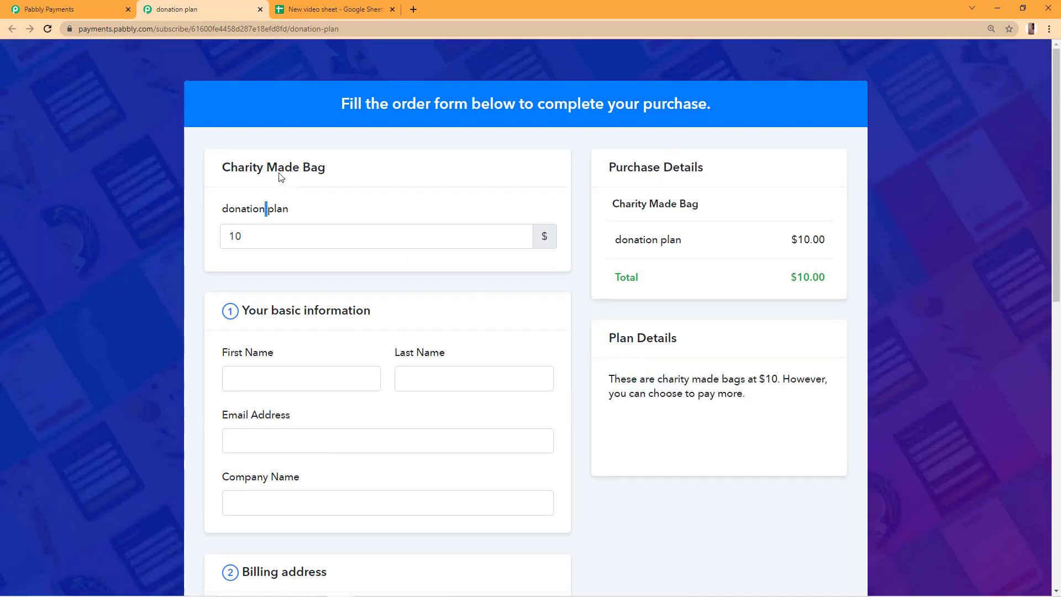
double_click(282, 168)
left_click(291, 243)
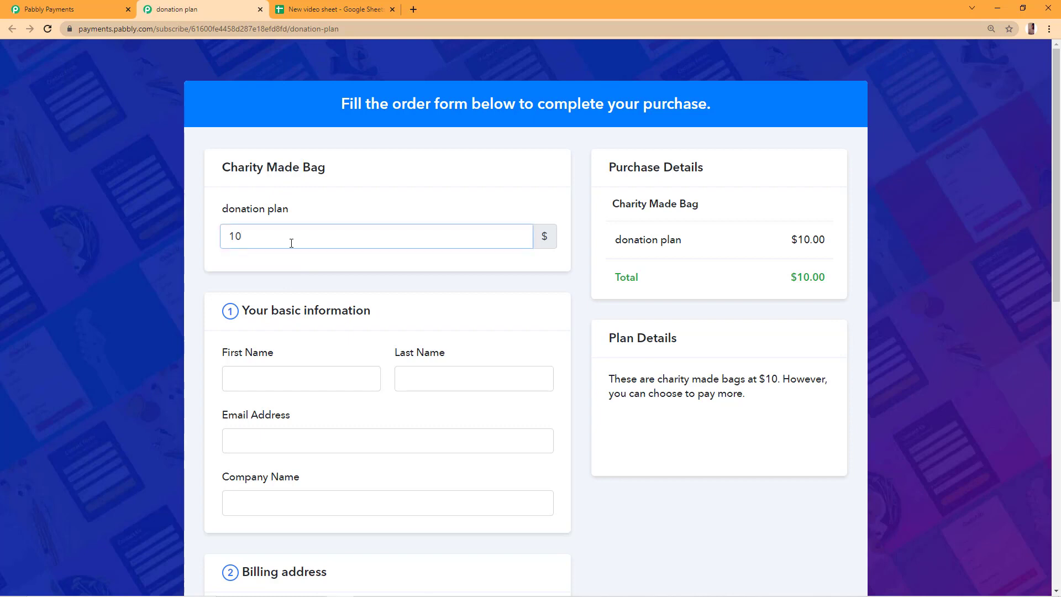
double_click(291, 243)
type("9")
Fill in the customer's first name, last name and e-mail, and review the $10 minimum error.
left_click(300, 384)
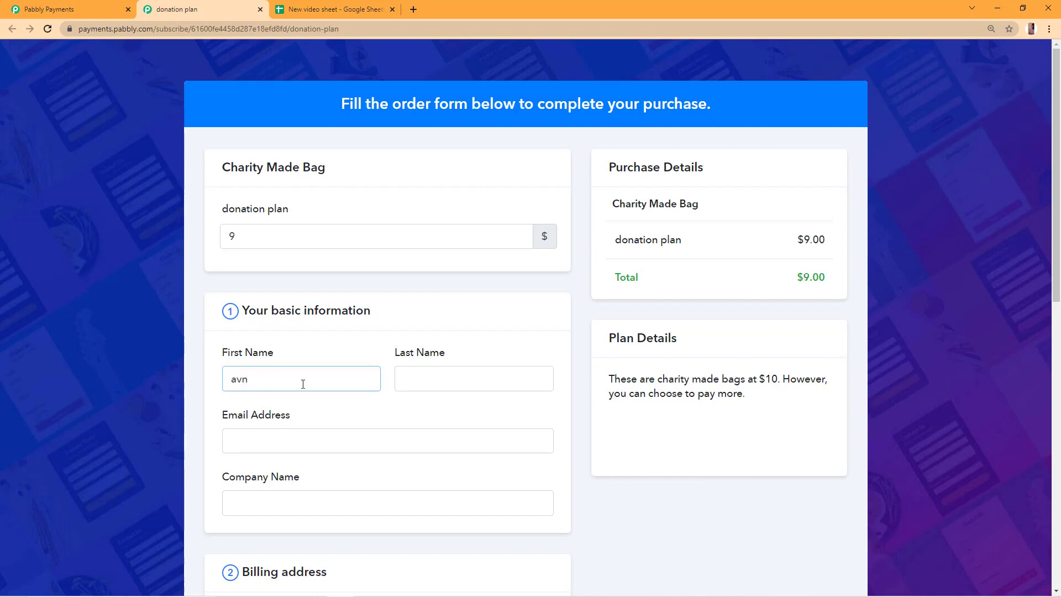
key("Tab")
key("Tab")
scroll(275, 279, "down", 15)
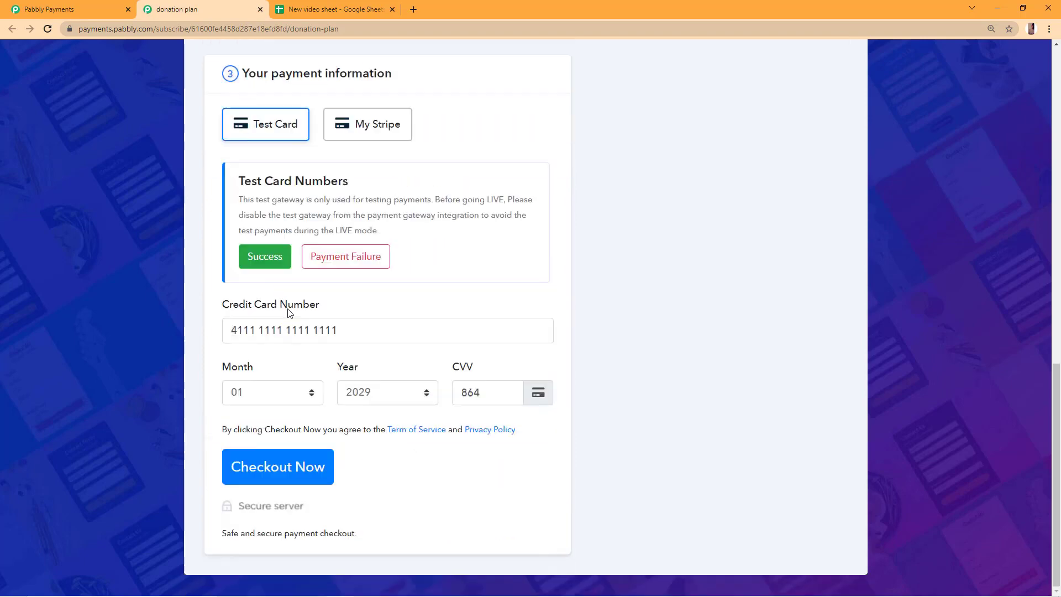
scroll(263, 502, "up", 12)
scroll(275, 450, "up", 3)
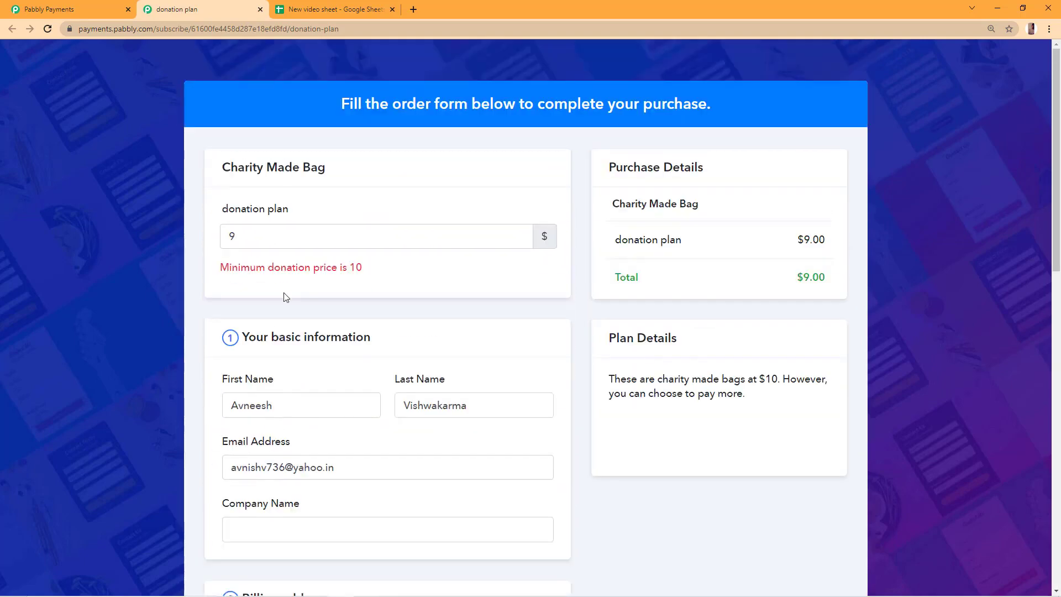
triple_click(291, 270)
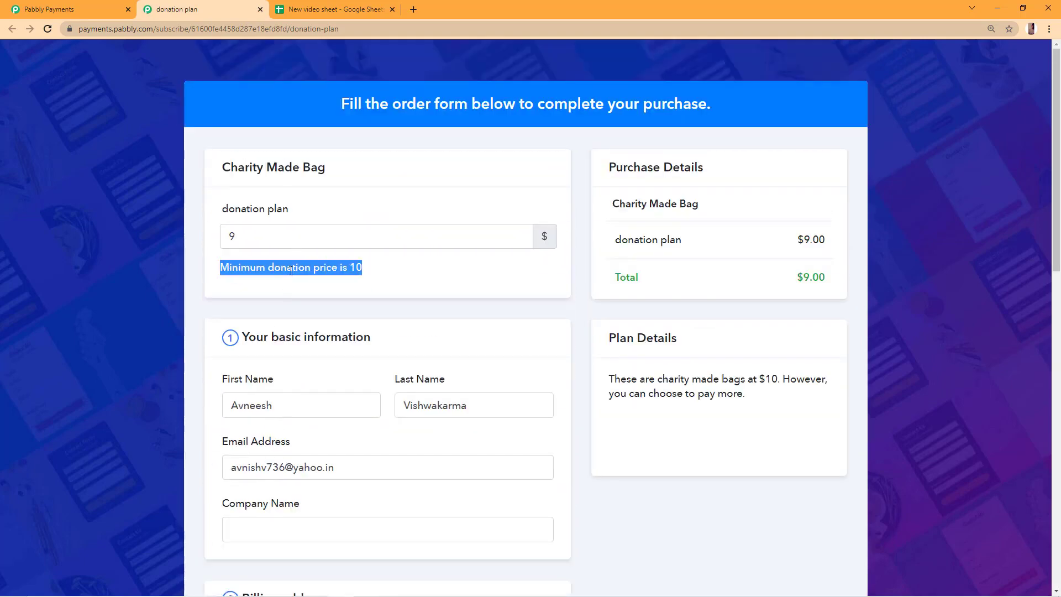
left_click(298, 273)
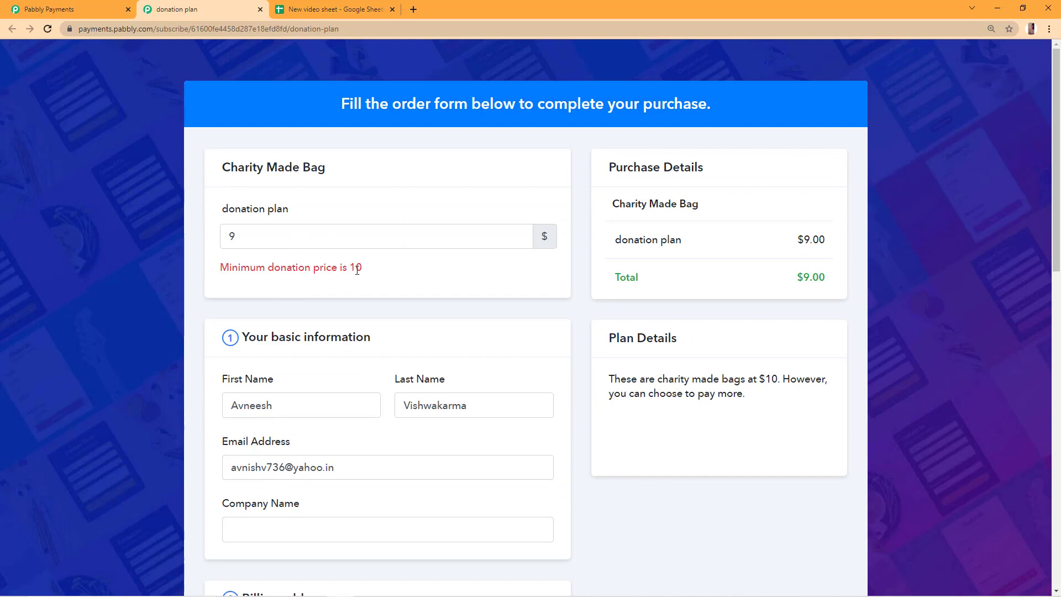
left_click_drag(350, 267, 371, 269)
Change the donation amount to 150 and submit the checkout.
double_click(366, 239)
key("BackSpace")
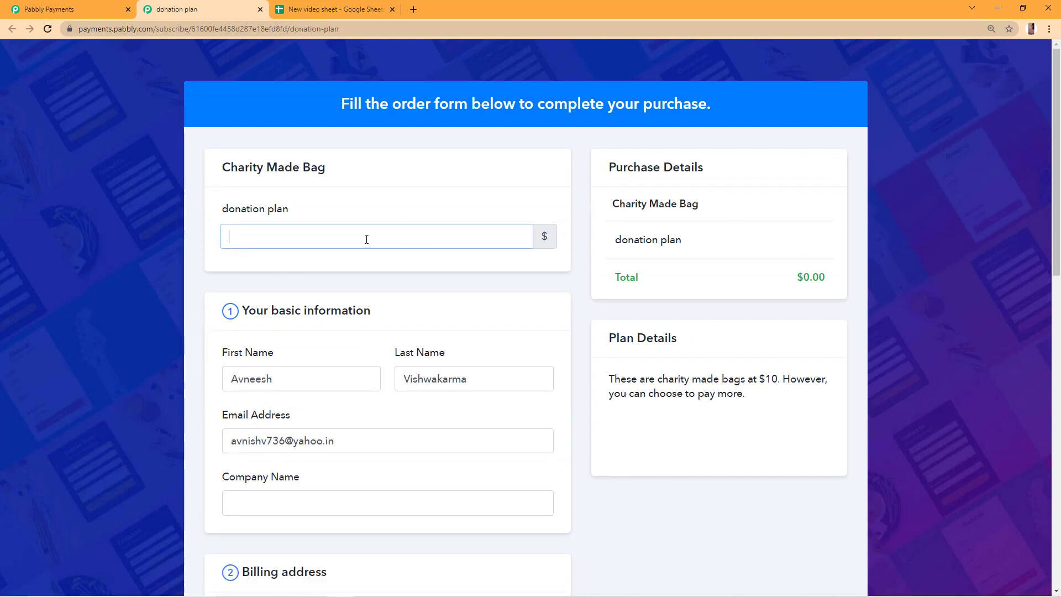
type("150")
scroll(360, 238, "down", 12)
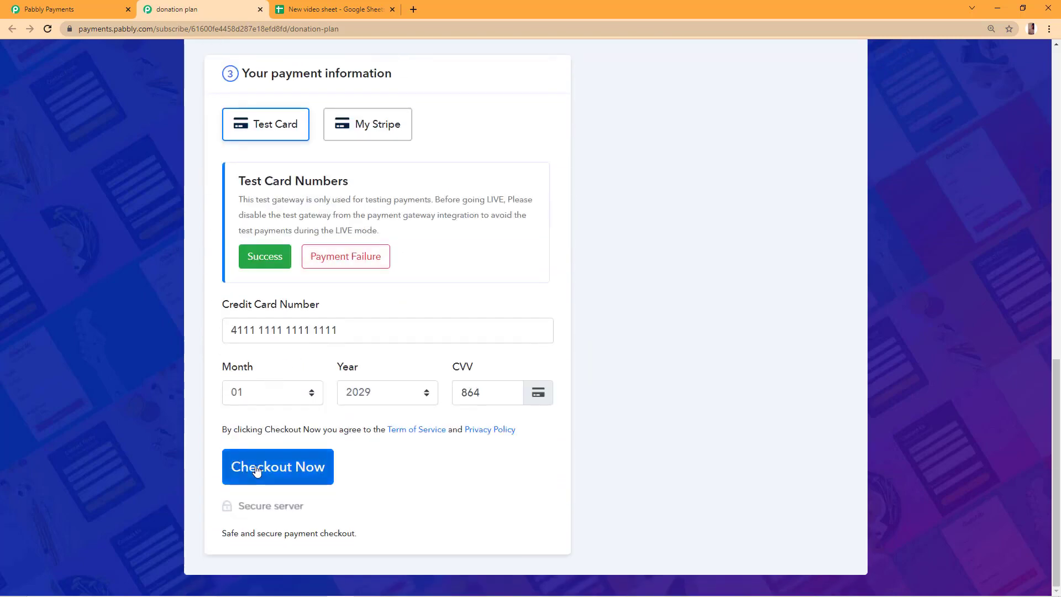
left_click(256, 467)
Close the share checkout link dialog in the Pabbly Payments tab and scroll back to the top.
key("ctrl+shift+Tab")
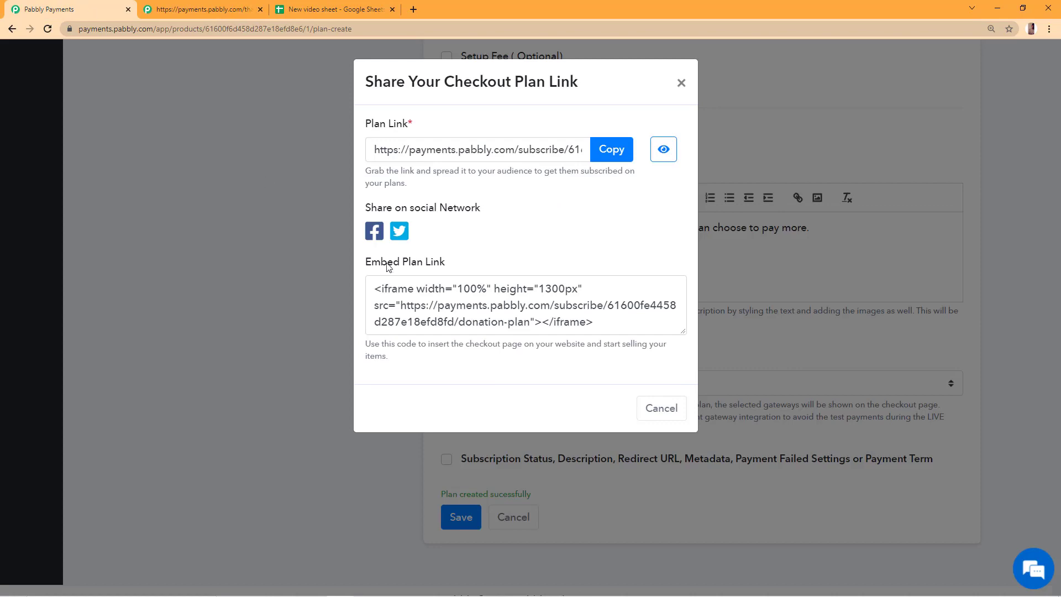
left_click(680, 82)
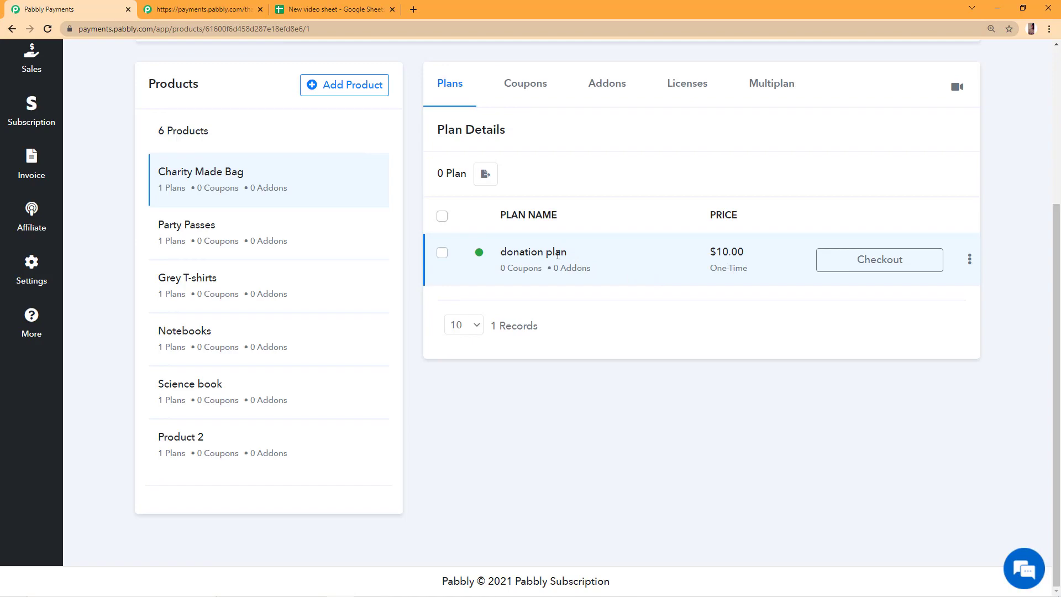
scroll(668, 274, "up", 5)
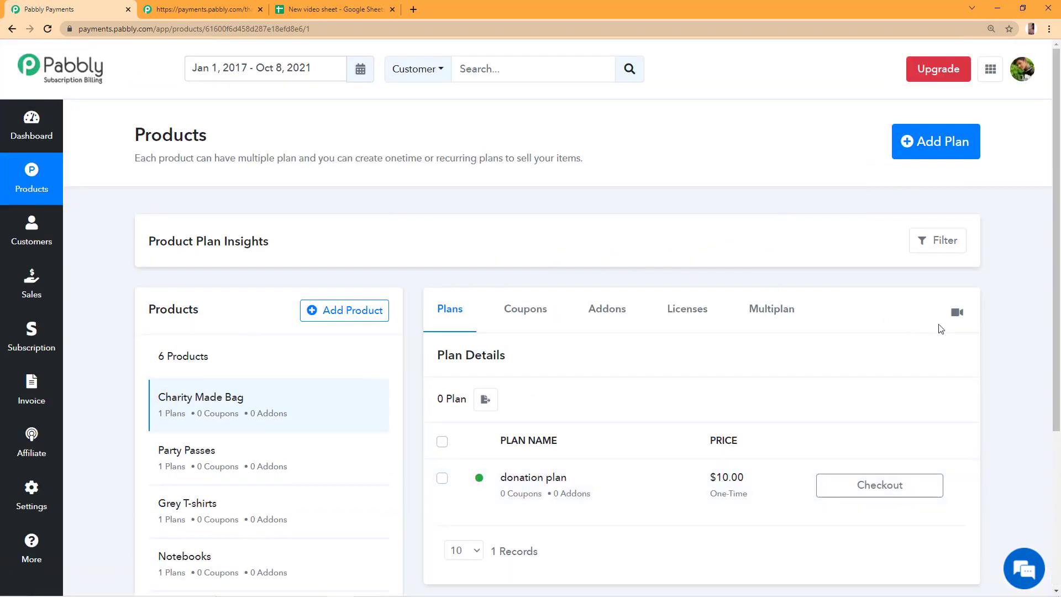